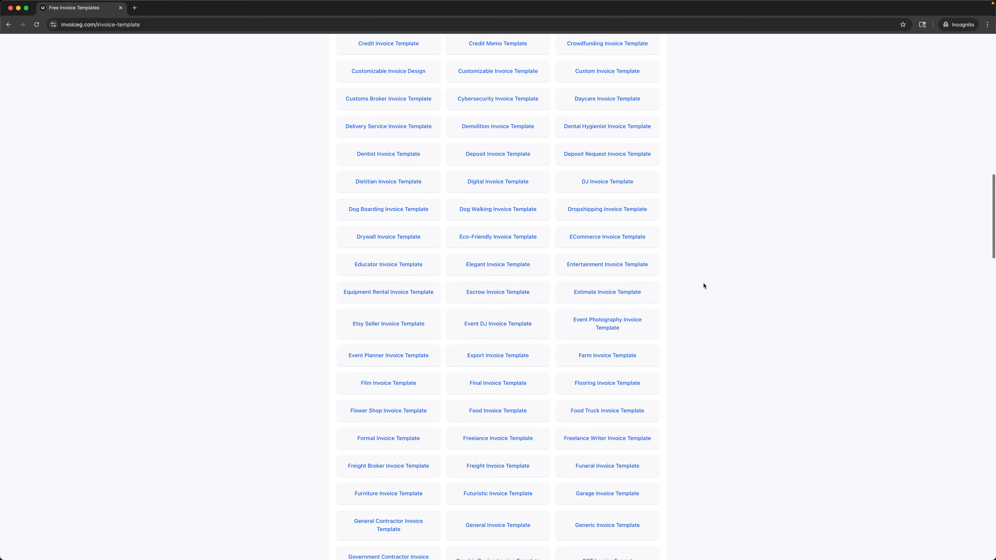
pyautogui.scroll(15, 704, 285)
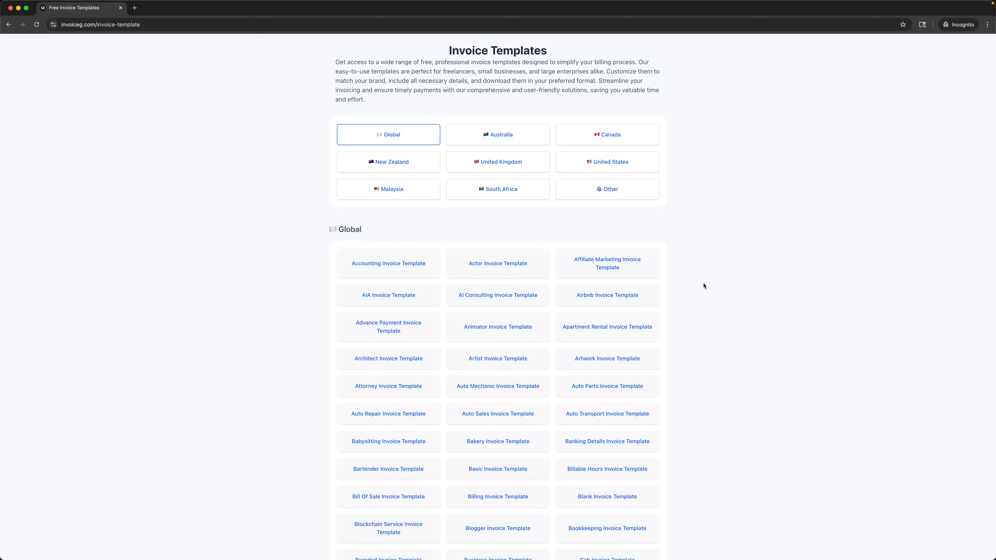
# Step: Load the pressure-washing-invoice-template page on invoiceg.com and clear its sample data
pyautogui.click(67, 26)
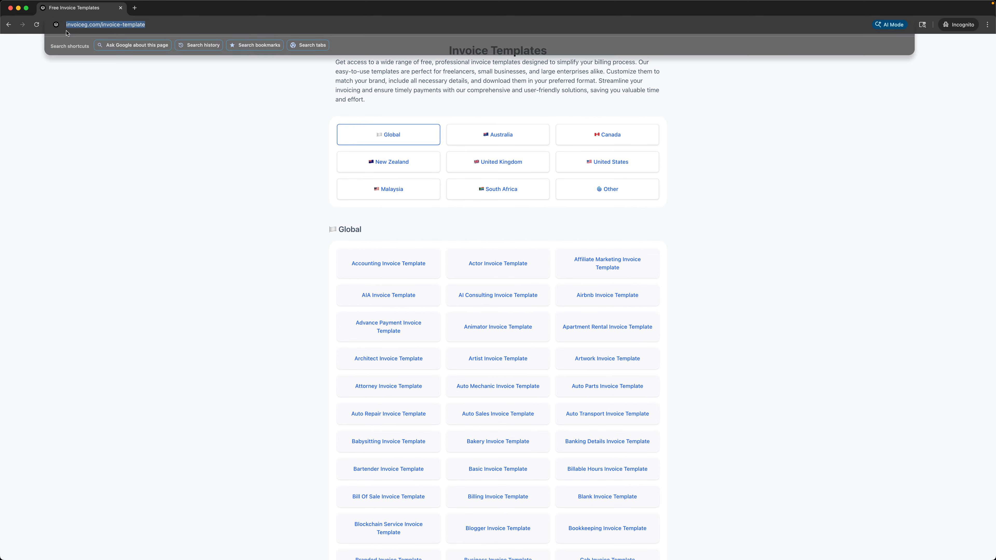
pyautogui.write('https://in')
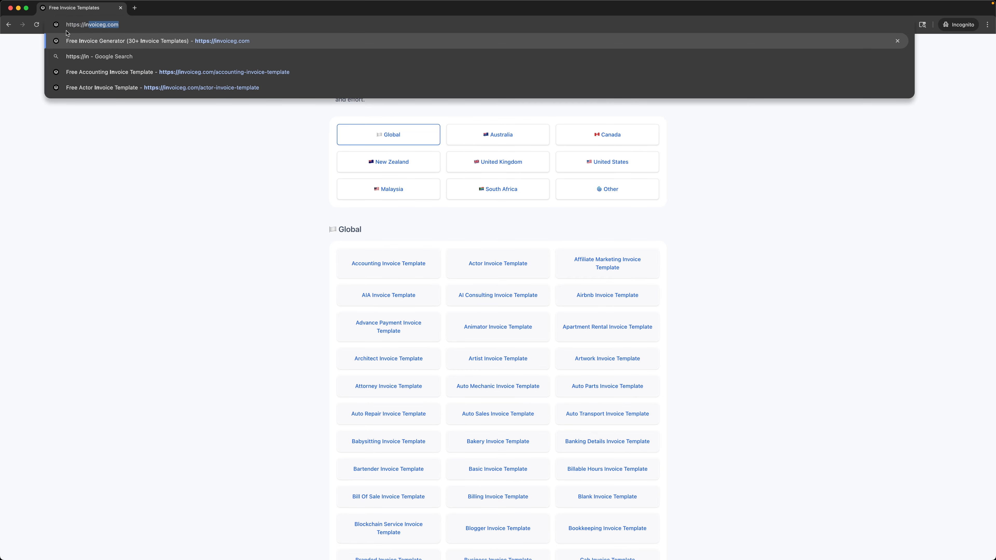
pyautogui.write('voiceg.co')
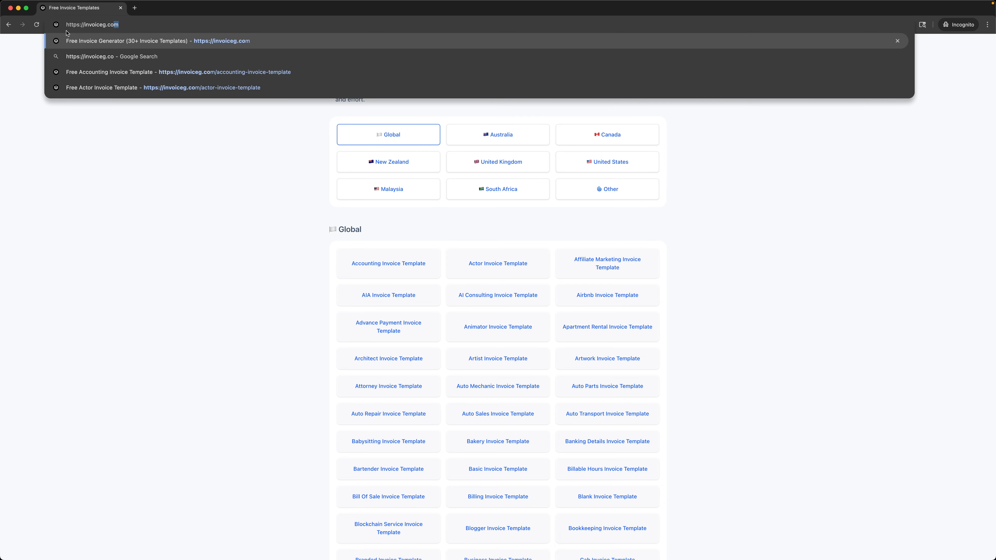
pyautogui.write('m/pressure')
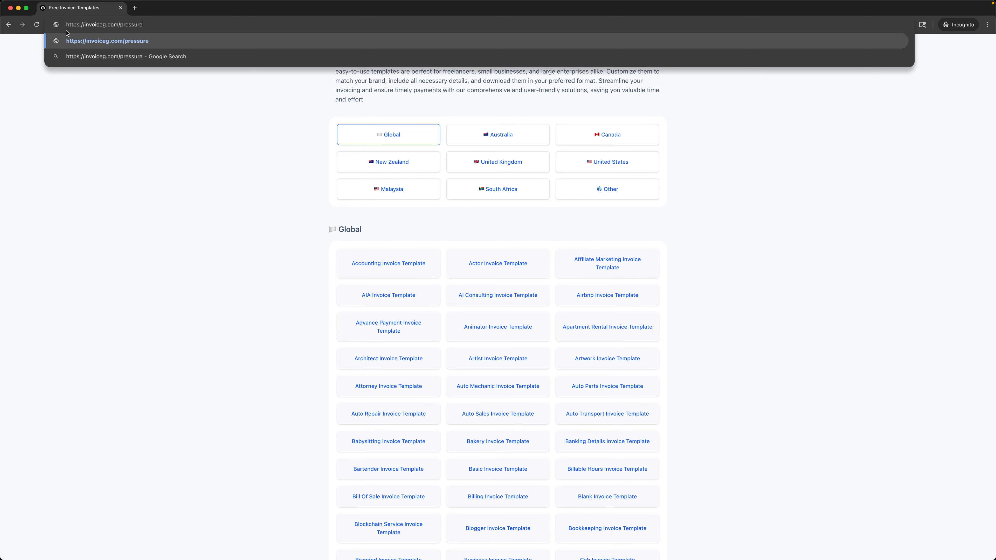
pyautogui.write('-washing-invoice-tem')
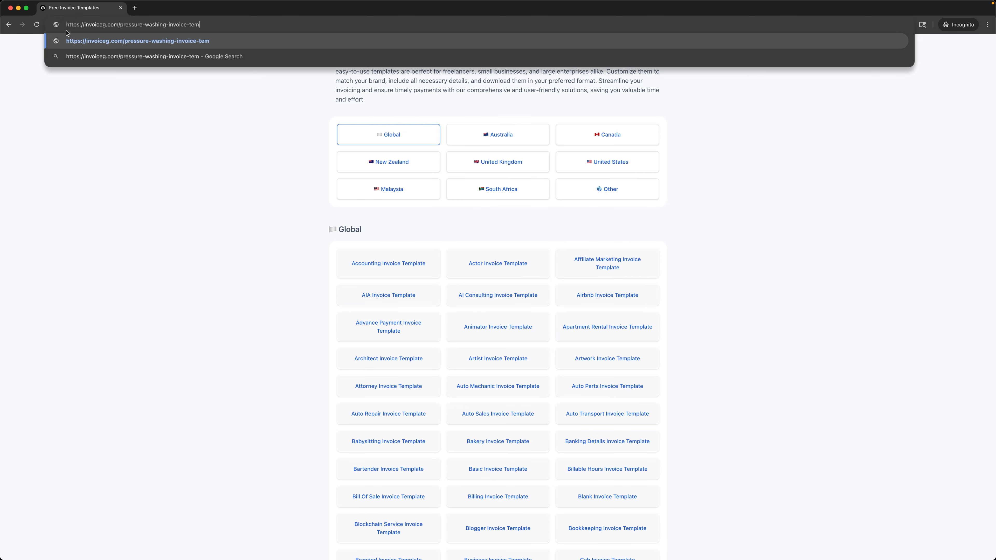
pyautogui.write('plate')
pyautogui.press('Return')
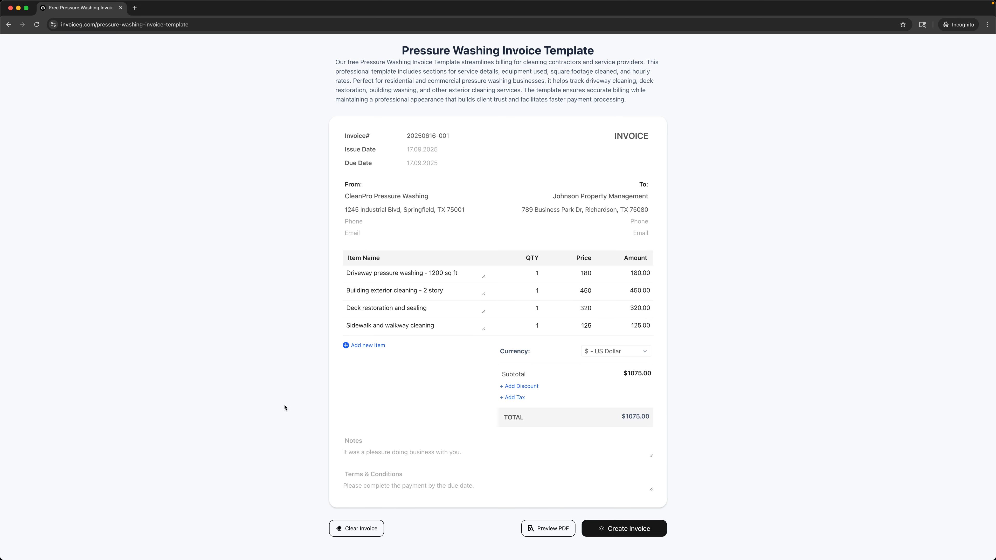
pyautogui.click(357, 529)
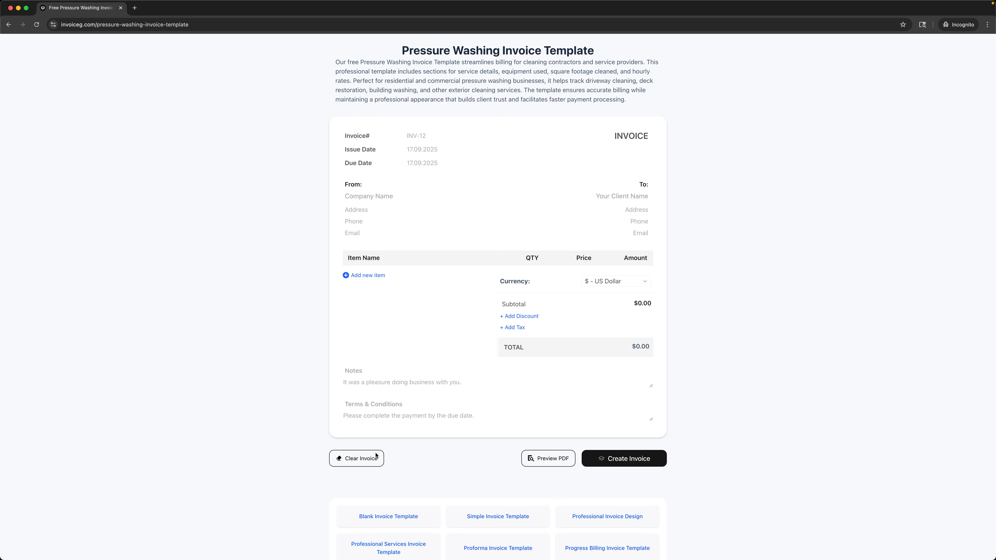
# Step: Enter the invoice number, issue date 03.09.2025 and due date 03.10.2025
pyautogui.click(455, 136)
pyautogui.write('202506')
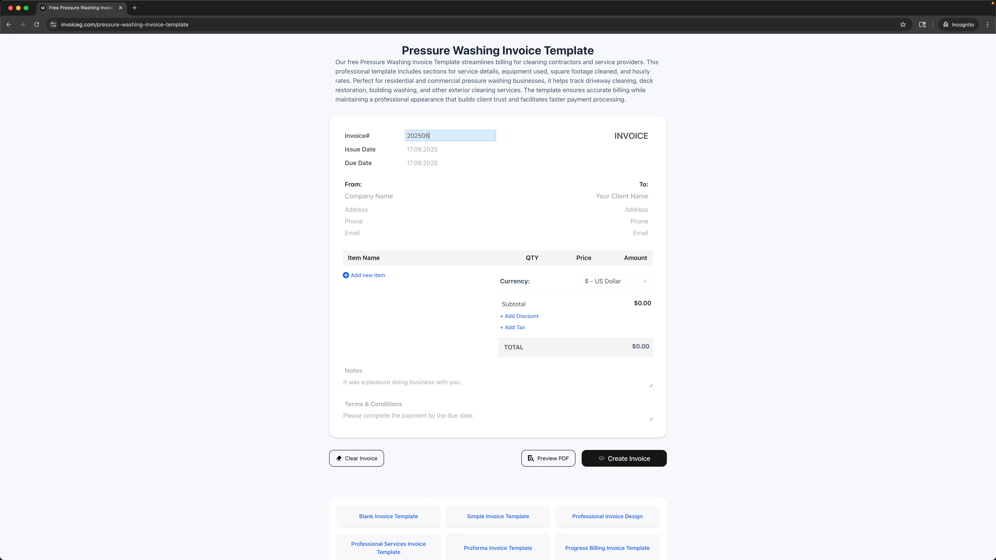
pyautogui.write('16-001')
pyautogui.click(447, 147)
pyautogui.write('0')
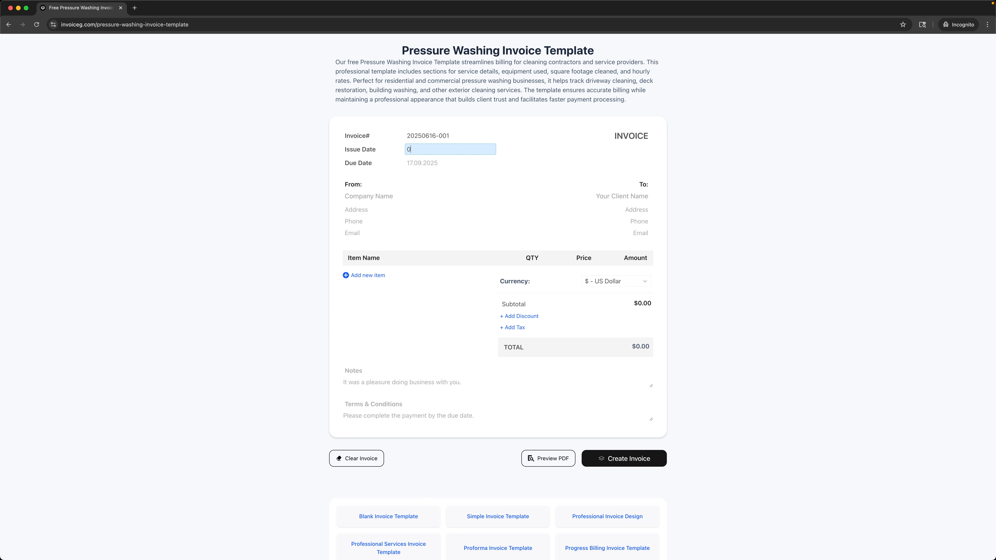
pyautogui.write('3.09.2025')
pyautogui.click(446, 163)
pyautogui.write('03.10.2025')
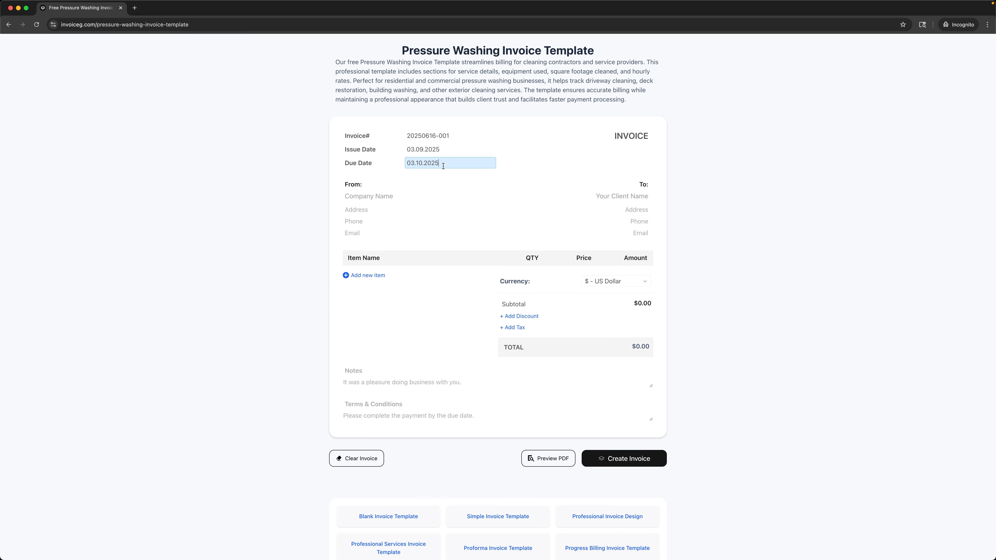
# Step: Fill in sender CleanPro Pressure Washing with its address, phone and e-mail, then client name Johnson Property Management
pyautogui.click(416, 195)
pyautogui.write('Clea')
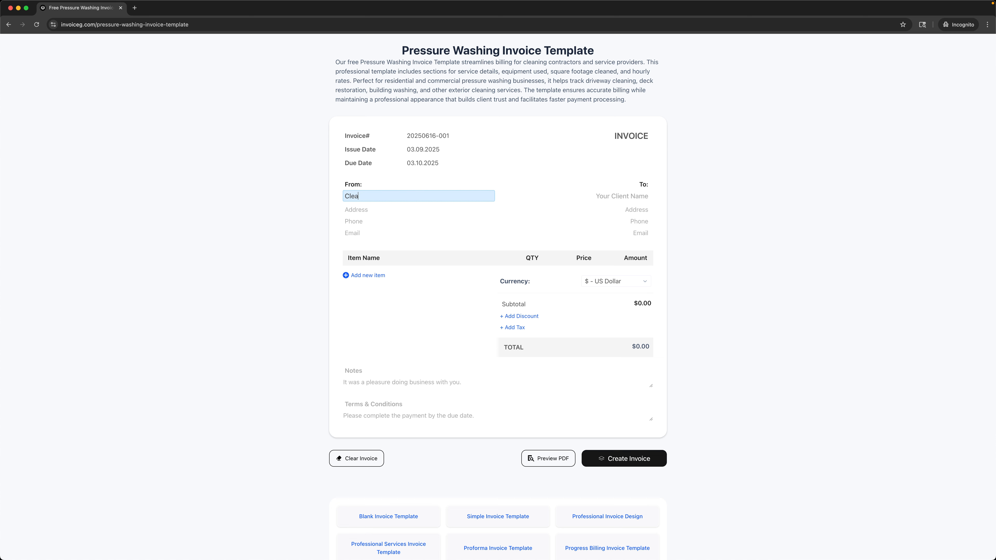
pyautogui.write('nPro Pressure Washing')
pyautogui.click(415, 210)
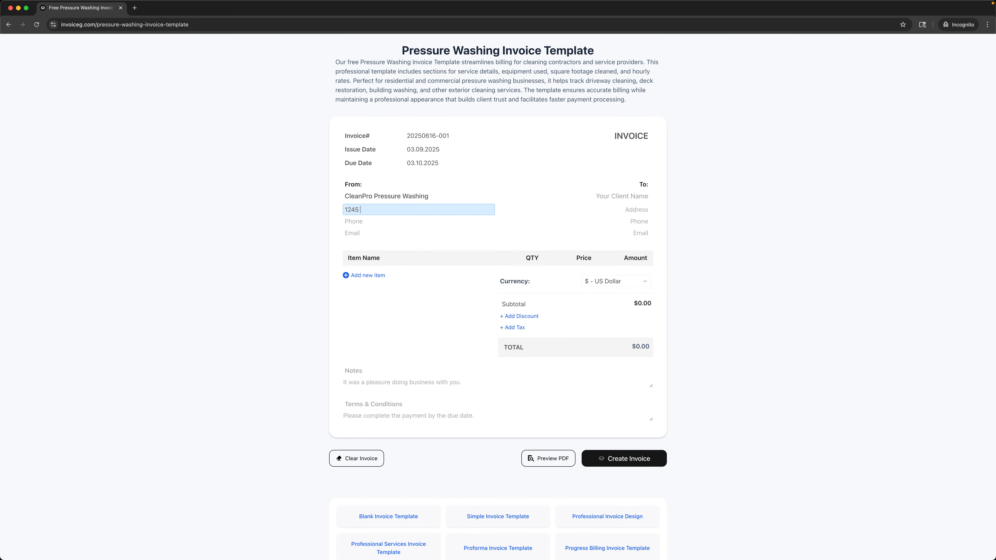
pyautogui.click(413, 221)
pyautogui.write('+13055553320')
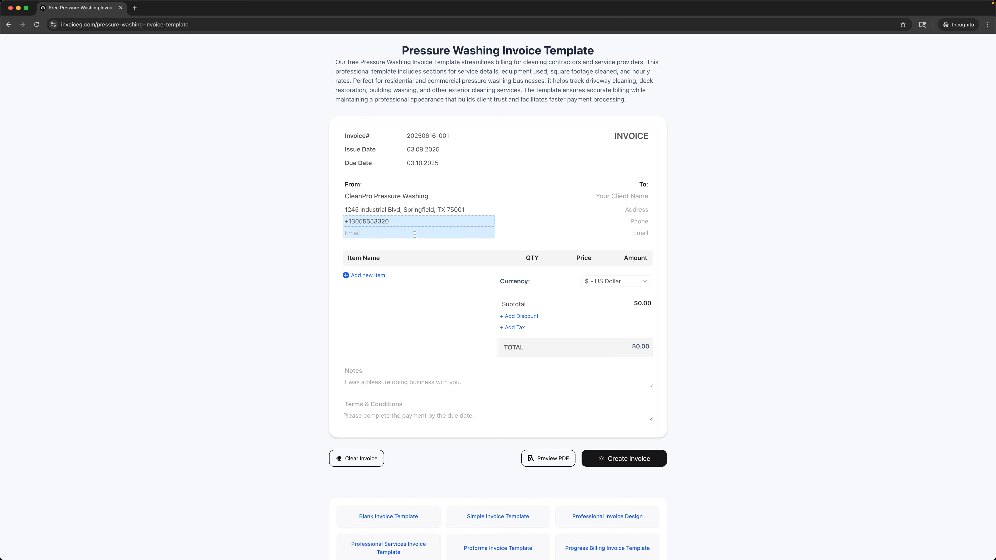
pyautogui.click(414, 232)
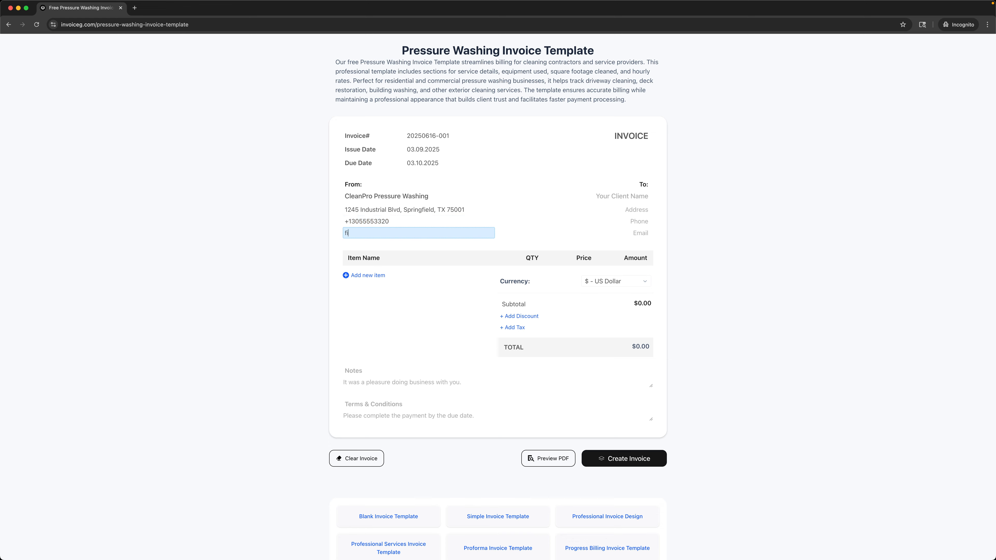
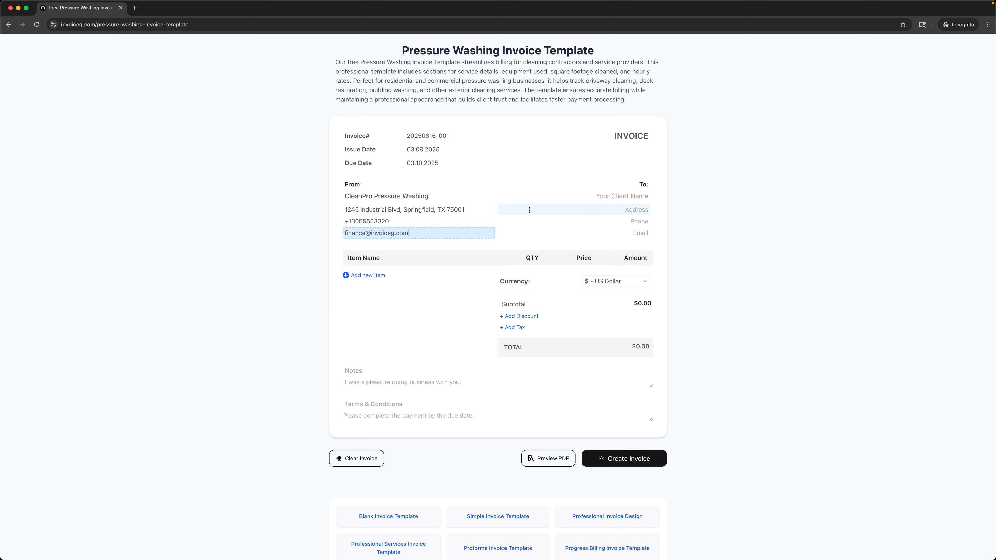
pyautogui.click(529, 198)
pyautogui.write('Johnson')
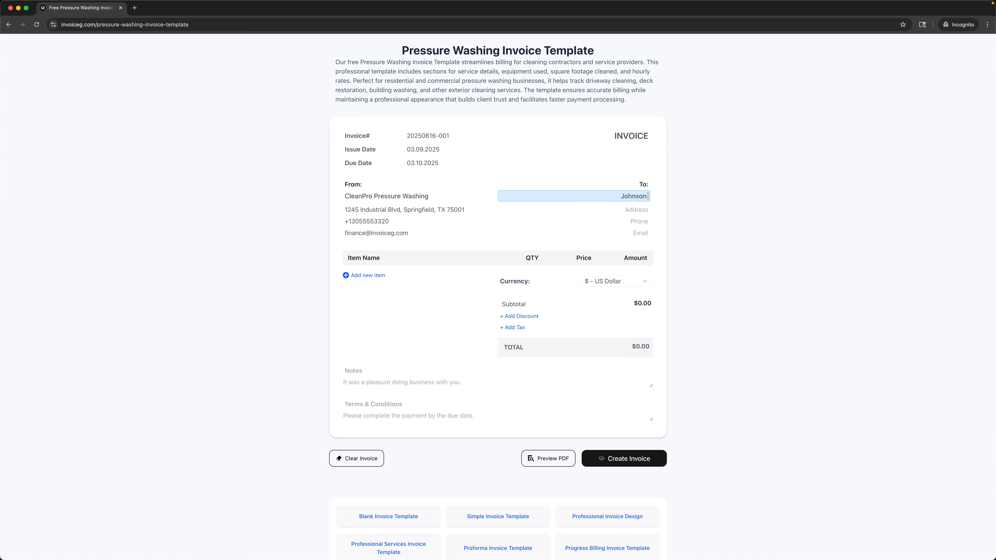
pyautogui.write(' Property Management')
# Step: Enter the client's street address, phone number and e-mail, and add an empty line item
pyautogui.click(573, 209)
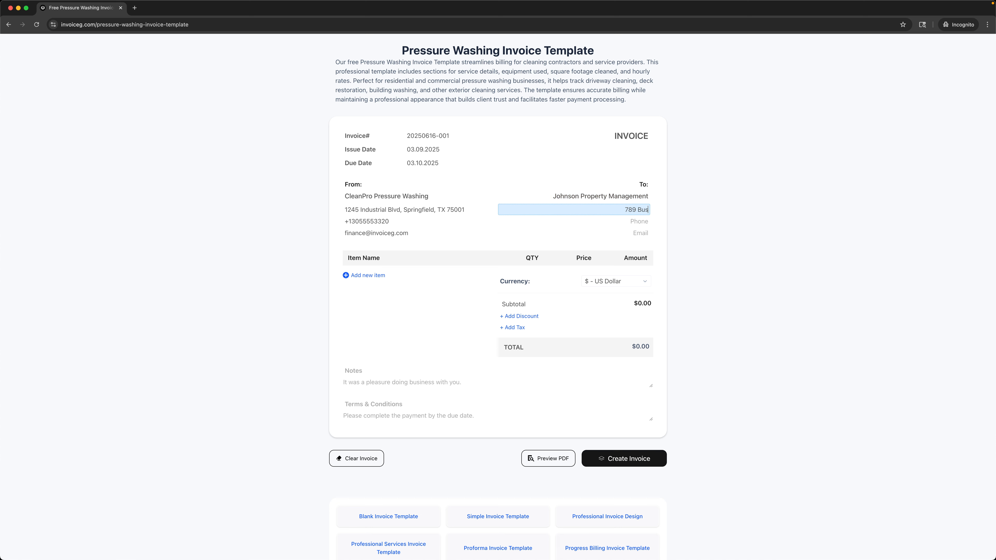
pyautogui.click(569, 220)
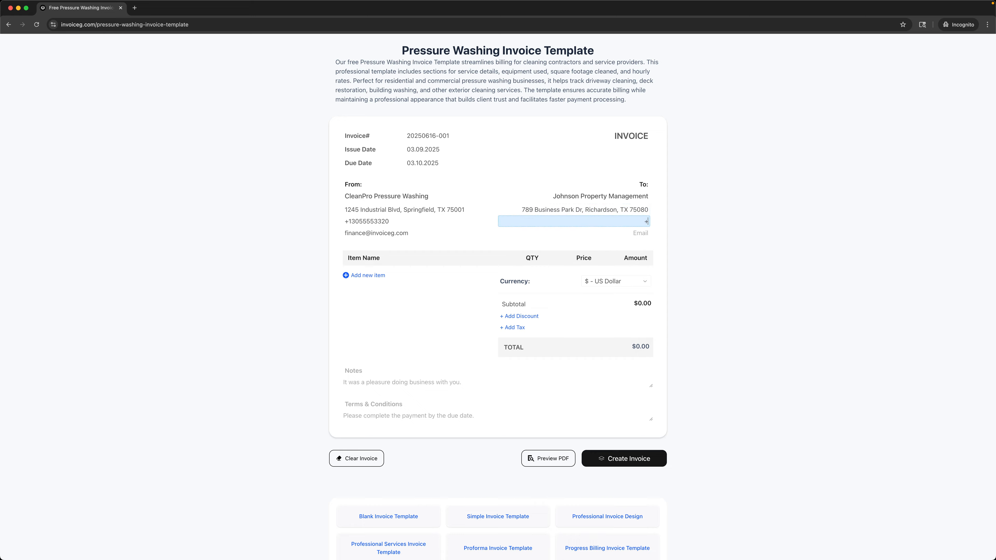
pyautogui.write('+13055553340')
pyautogui.click(569, 232)
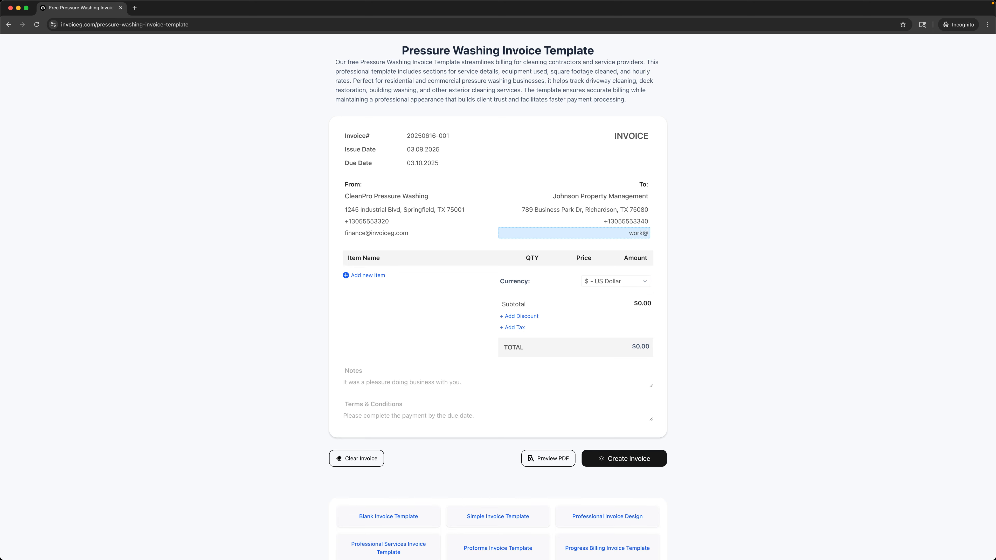
pyautogui.click(364, 276)
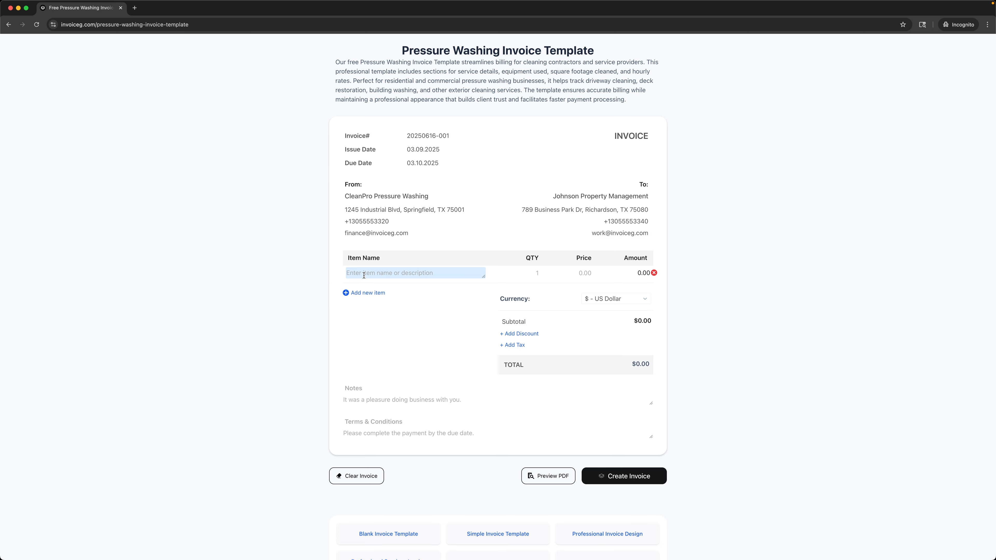
# Step: Add items 'Driveway pressure washing - 1200 sq' at 180 and 'Building exterior cleaning - 2 stor' at 450
pyautogui.write('Dri')
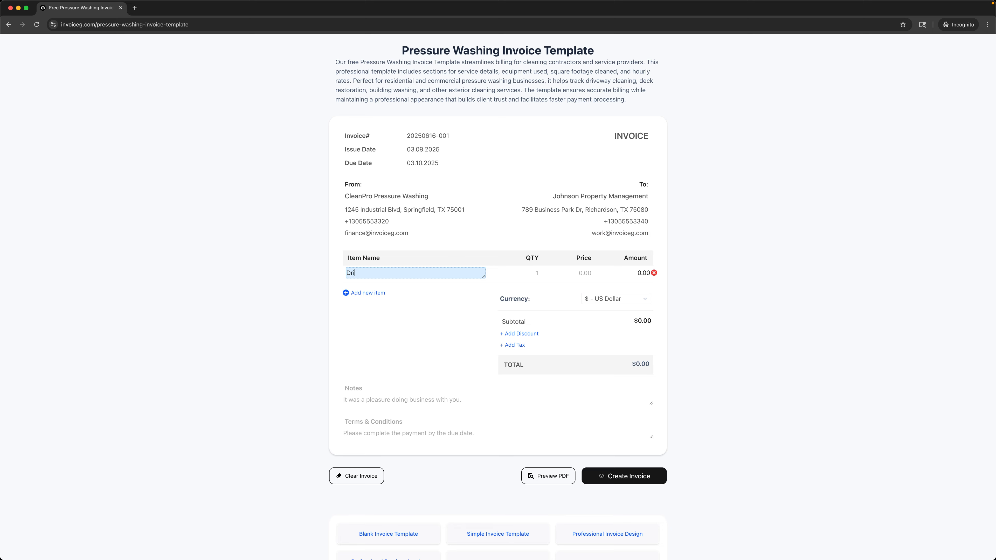
pyautogui.write('veway pressure washing - 1200 sq ft')
pyautogui.press('Tab')
pyautogui.press('Tab')
pyautogui.write('180')
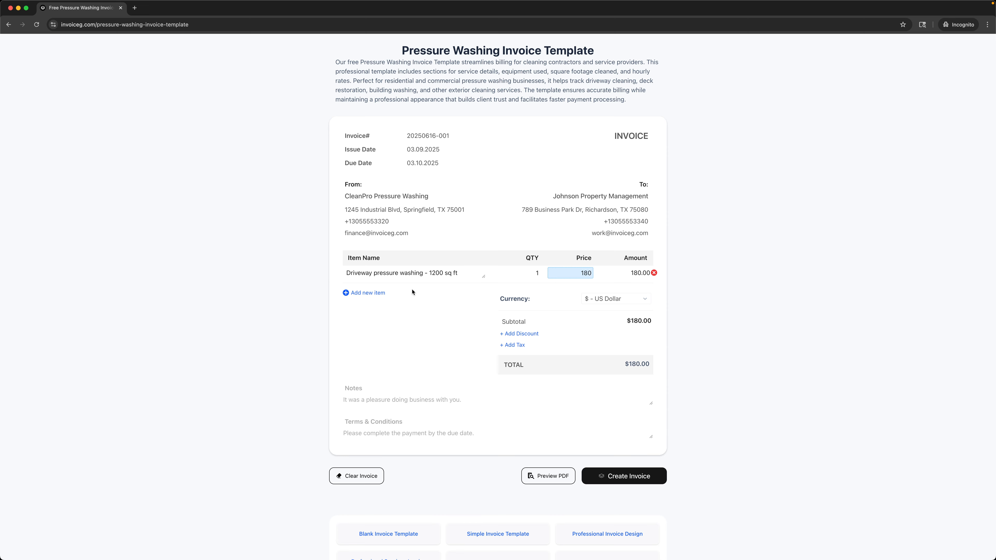
pyautogui.click(364, 293)
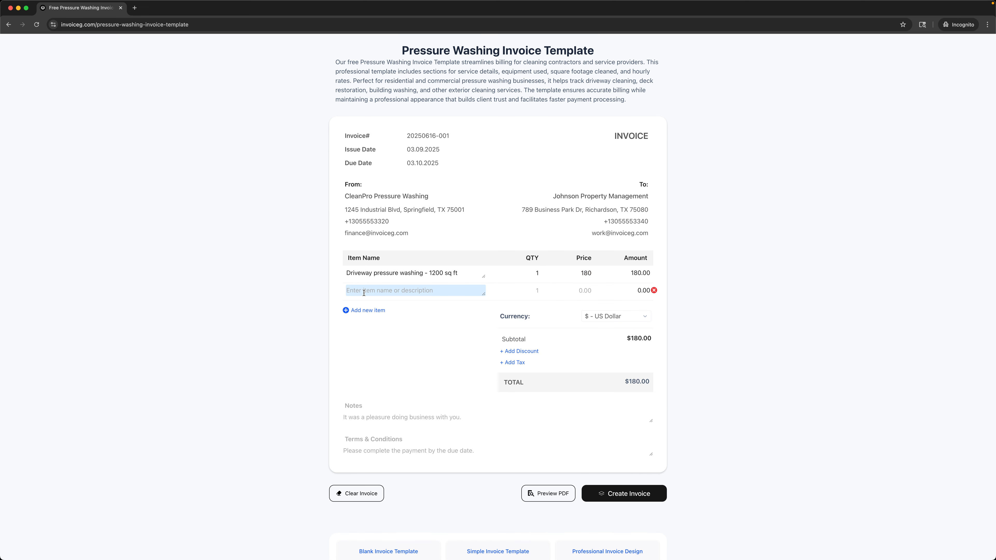
pyautogui.write('Bui')
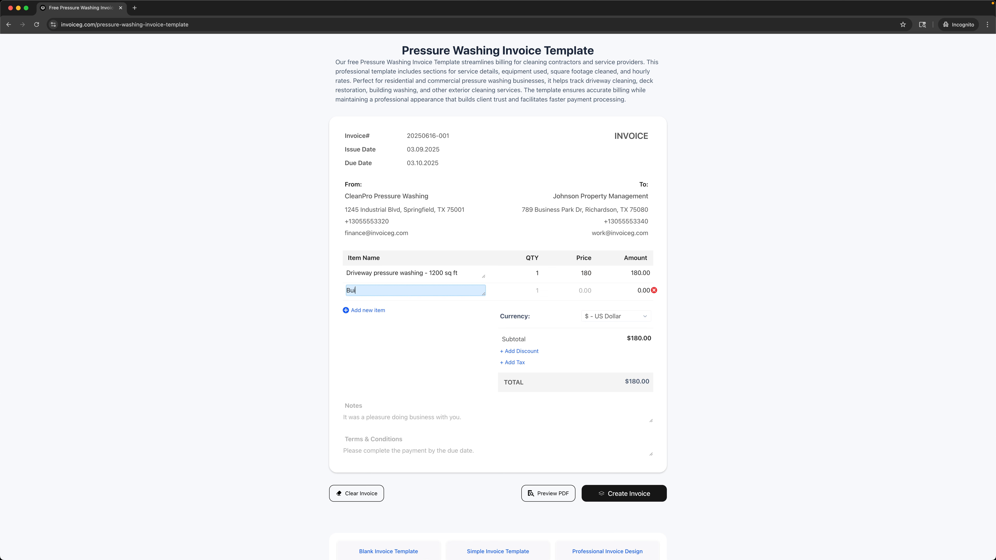
pyautogui.write('lding exterior cleaning - 2 story')
pyautogui.press('Tab')
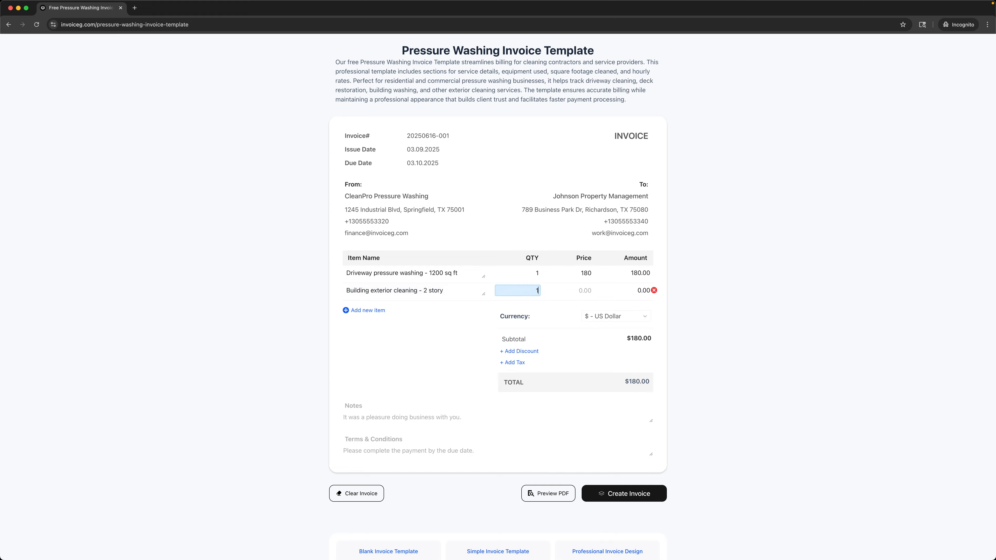
pyautogui.press('Tab')
pyautogui.write('450')
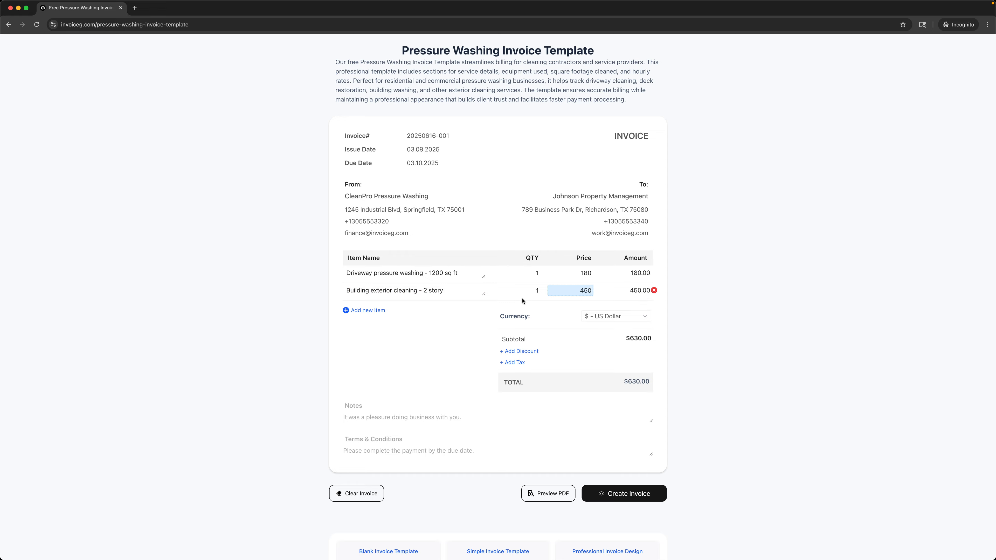
# Step: Add 'Deck restoration and sealing' at 320 and a 'Sidewalk and walkway cleaning' item row
pyautogui.click(363, 310)
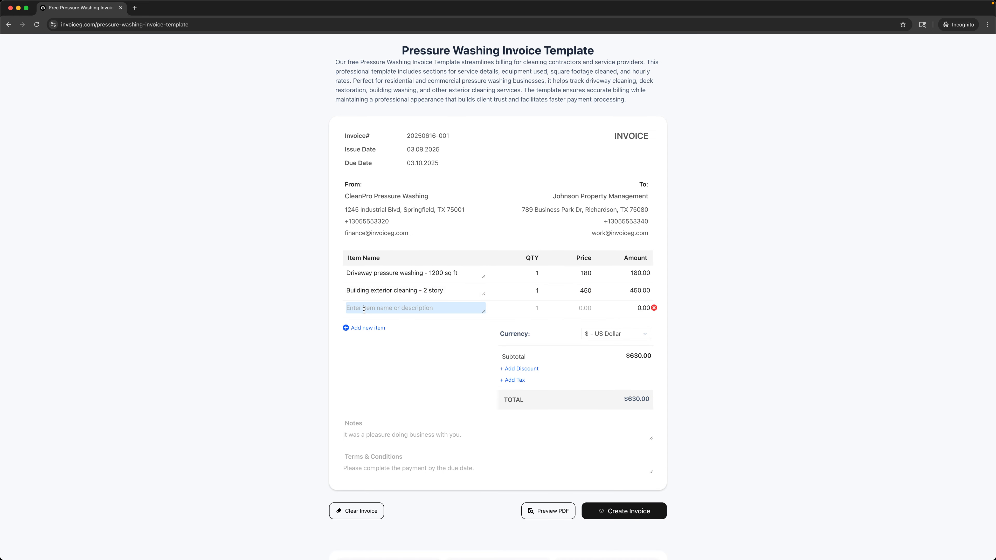
pyautogui.write('Deck r')
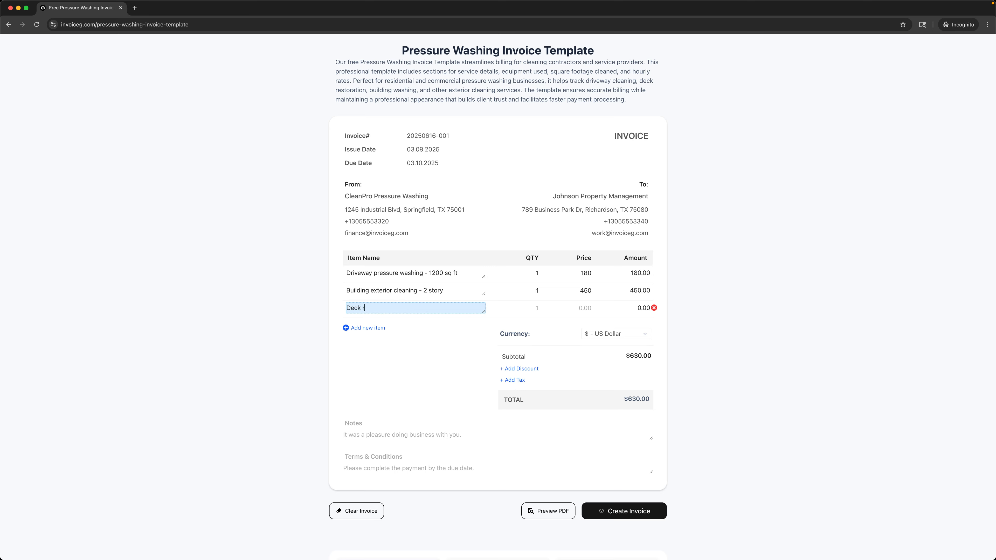
pyautogui.write('estoration and sealing')
pyautogui.press('Tab')
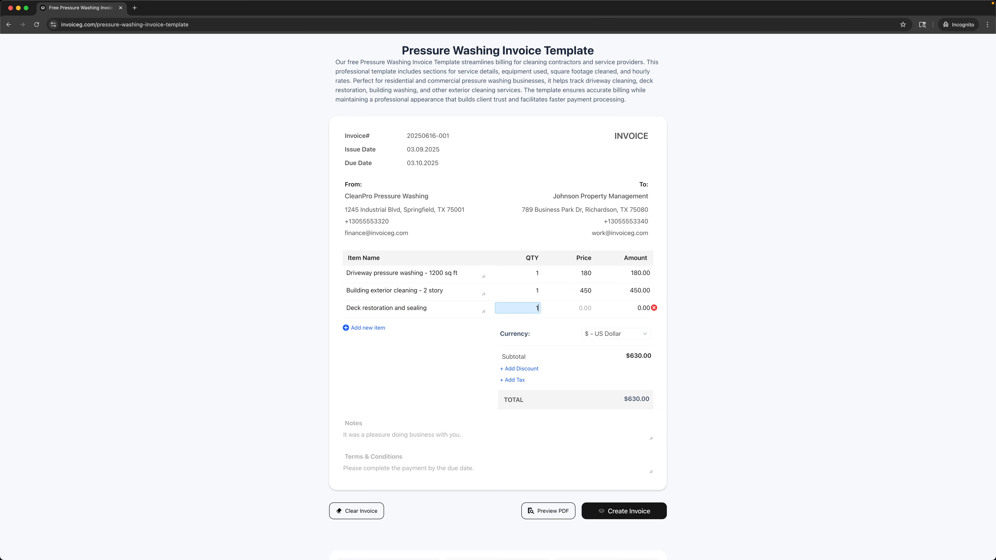
pyautogui.press('Tab')
pyautogui.write('320')
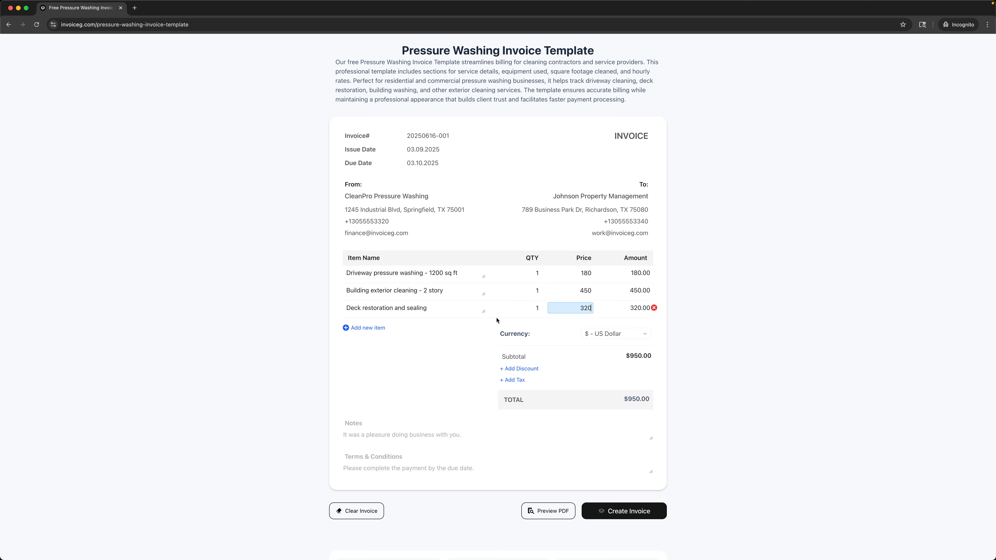
pyautogui.click(368, 328)
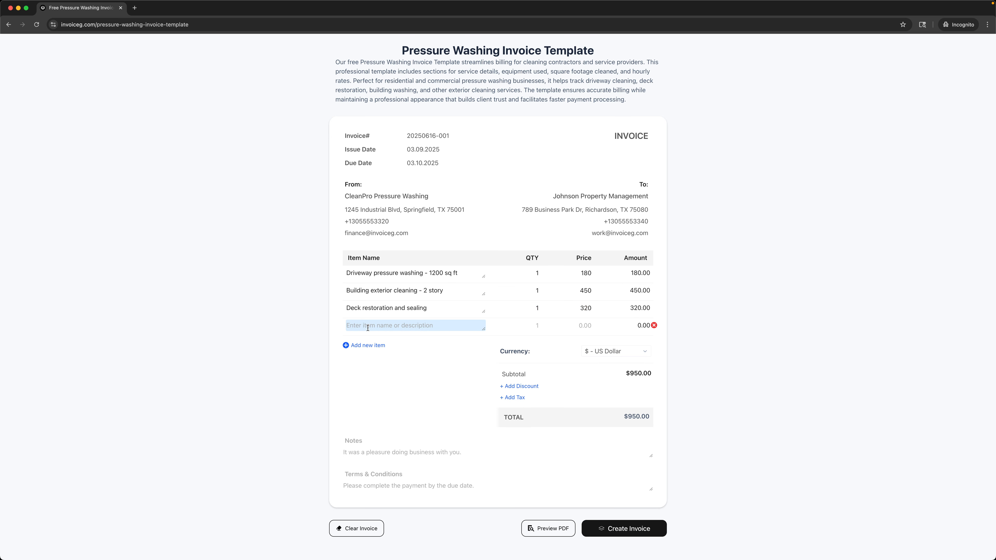
pyautogui.write('Sidewa')
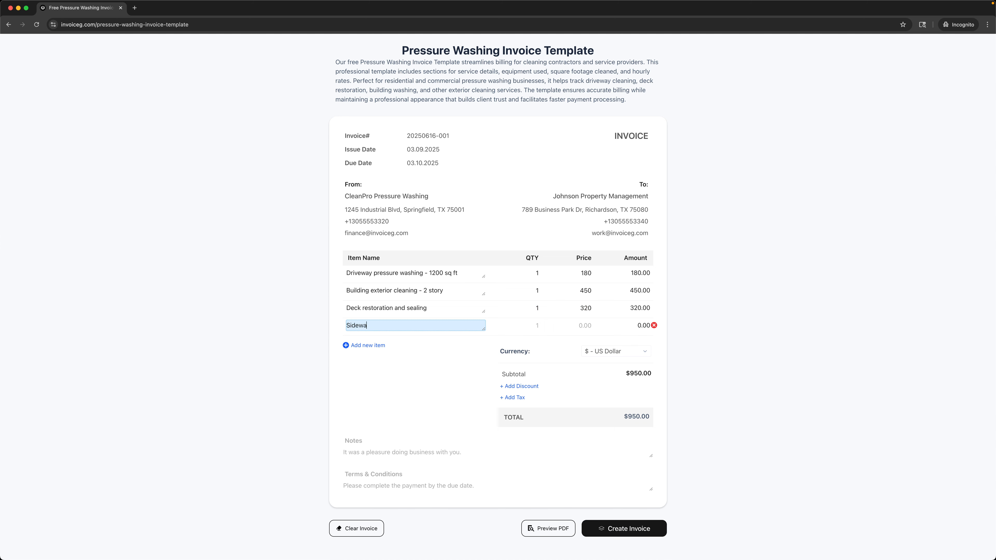
pyautogui.write('lk and walkway cleaning')
pyautogui.press('Tab')
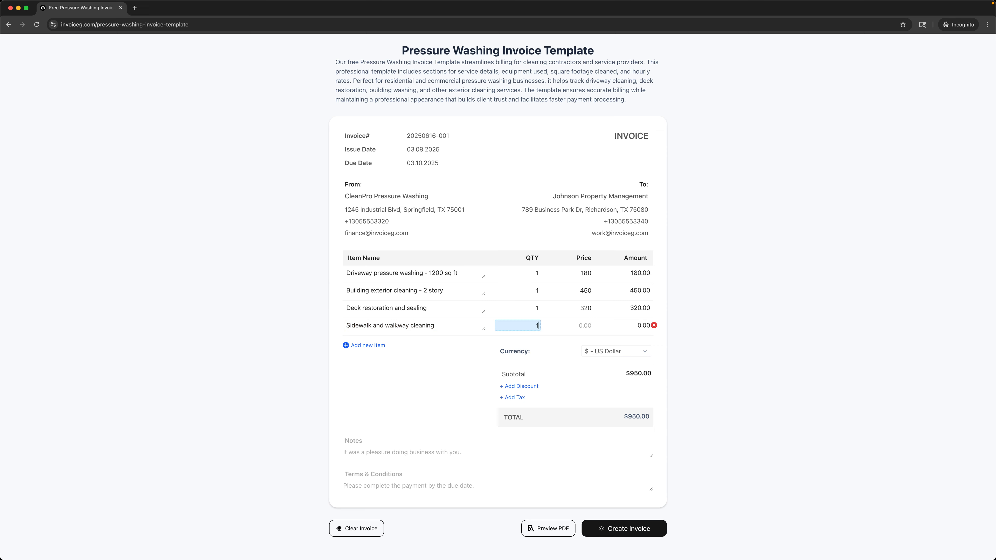
pyautogui.click(571, 326)
# Step: Price the sidewalk item at 125 and add a 15% tax line
pyautogui.write('125')
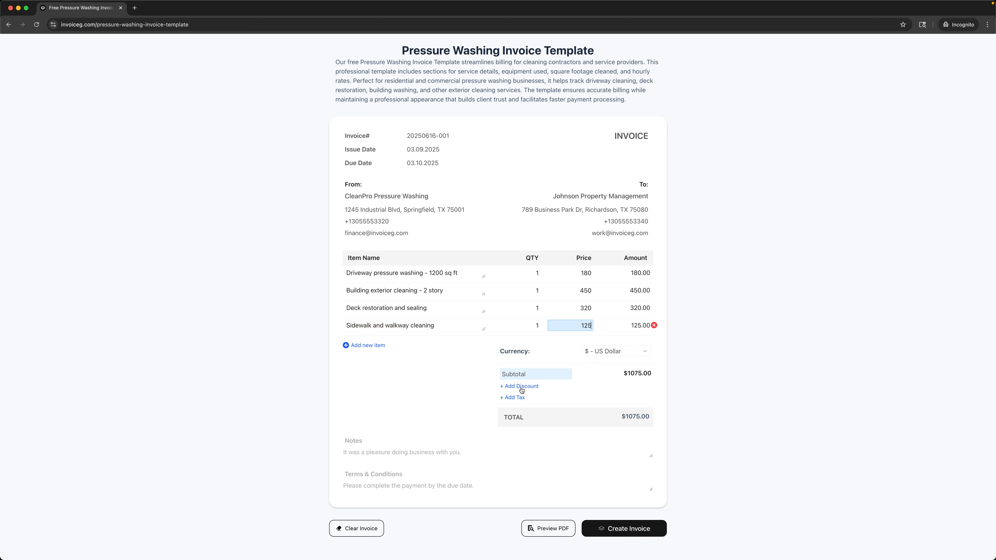
pyautogui.click(515, 397)
pyautogui.click(536, 401)
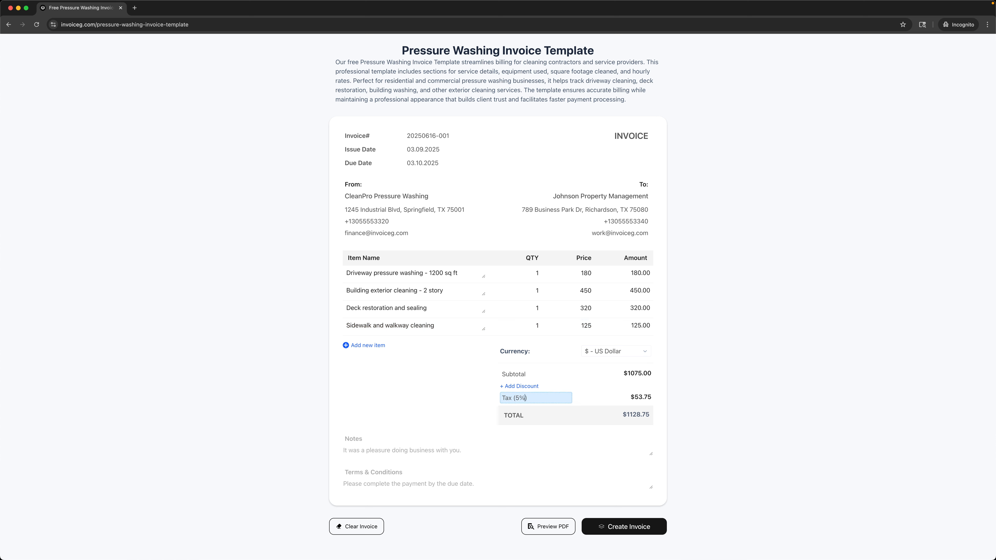
pyautogui.press('Delete')
pyautogui.write('15')
# Step: Add the note 'It was a pleasure doing business with you.' and preview the invoice as PDF
pyautogui.click(494, 436)
pyautogui.write('Notes')
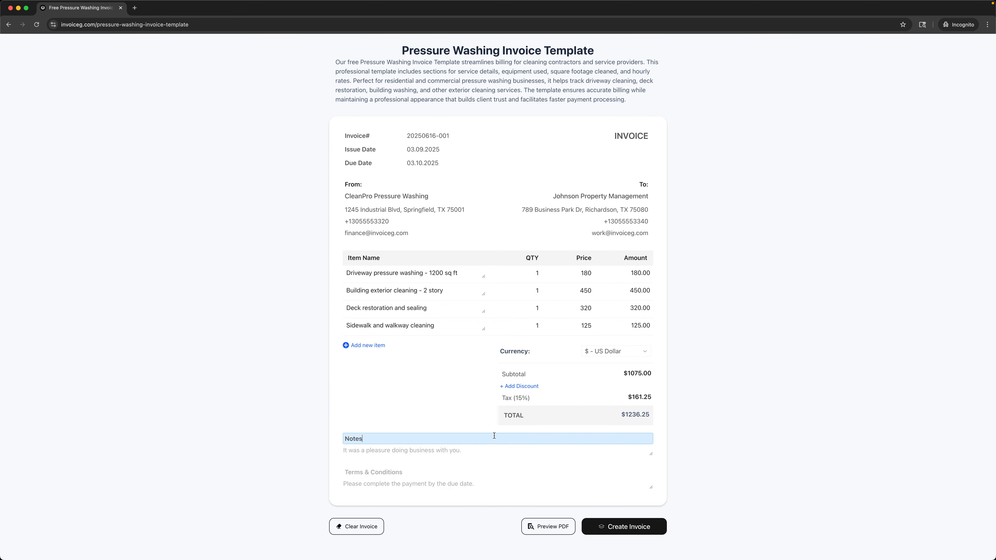
pyautogui.press('Tab')
pyautogui.write('It was')
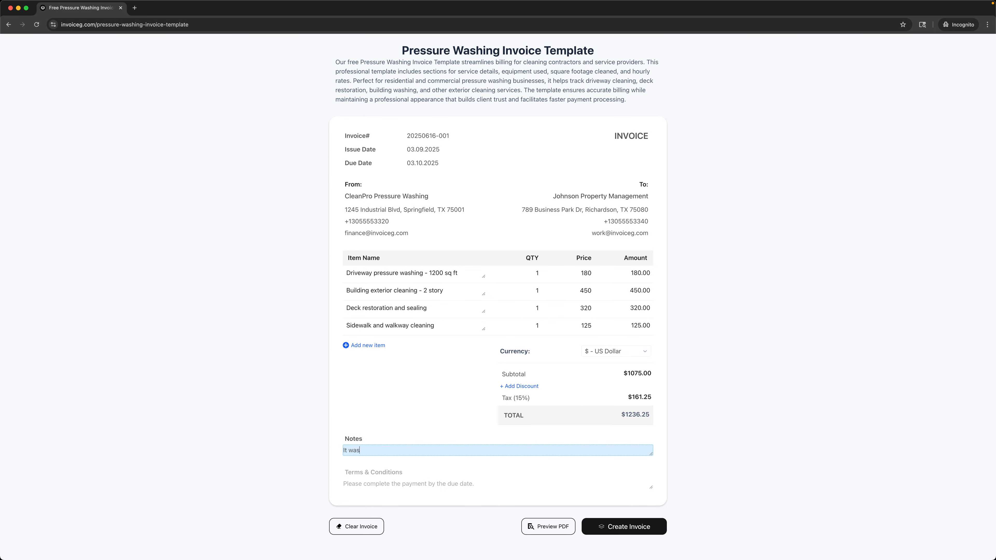
pyautogui.write(' a pleasure doing business with you.')
pyautogui.click(665, 286)
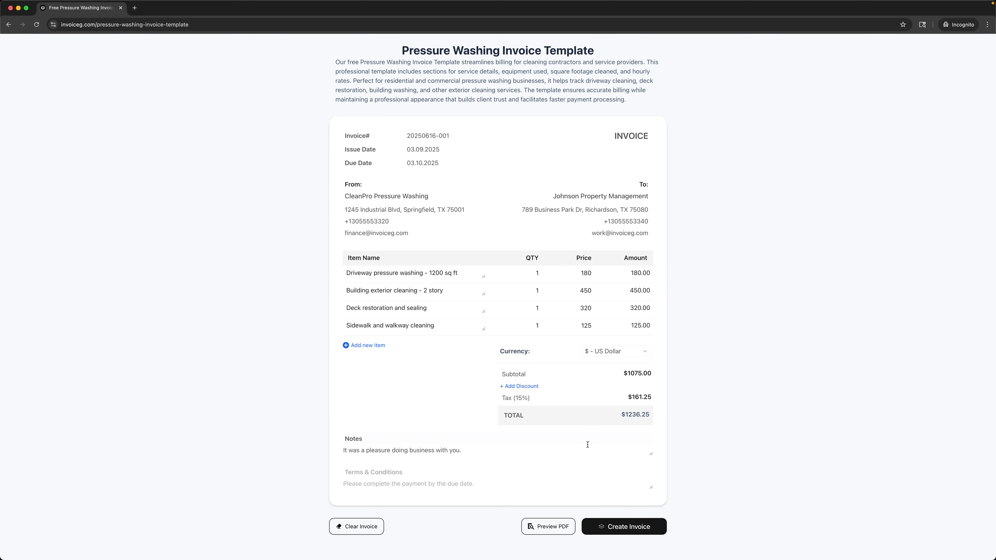
pyautogui.click(549, 527)
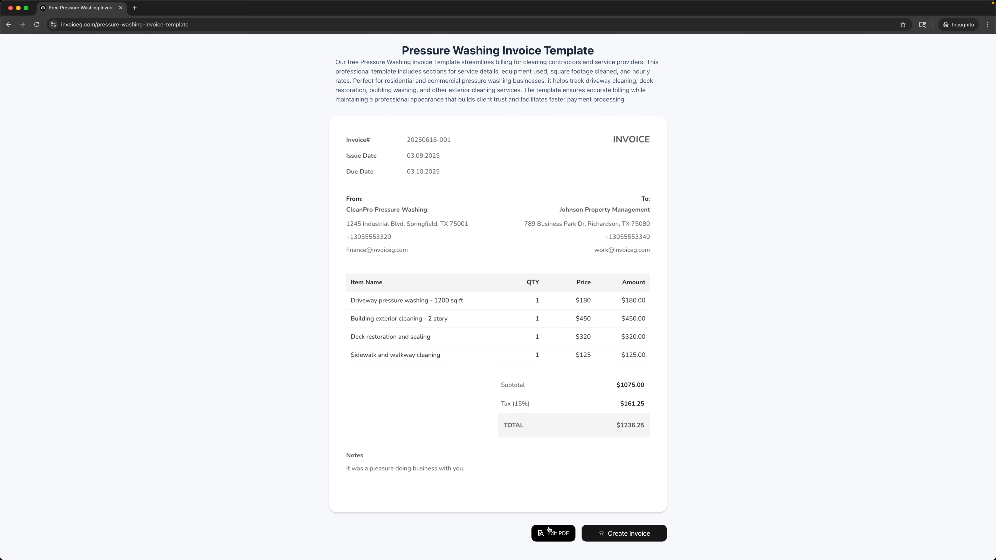
# Step: Create the final invoice from the PDF preview, totalling $1236.25
pyautogui.click(625, 535)
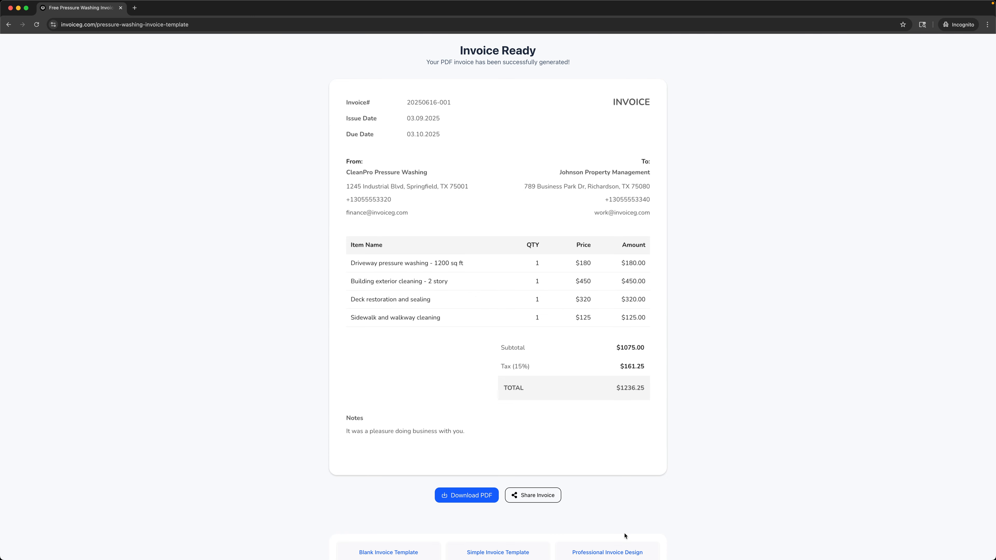
# Step: Download the invoice as invoice.pdf to Downloads and view it in Quick Look
pyautogui.click(466, 495)
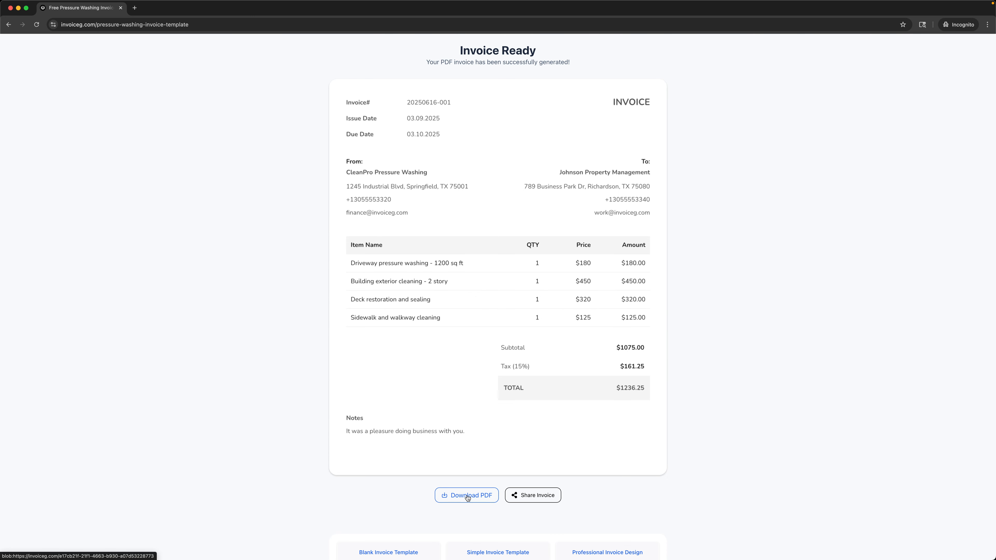
pyautogui.click(566, 303)
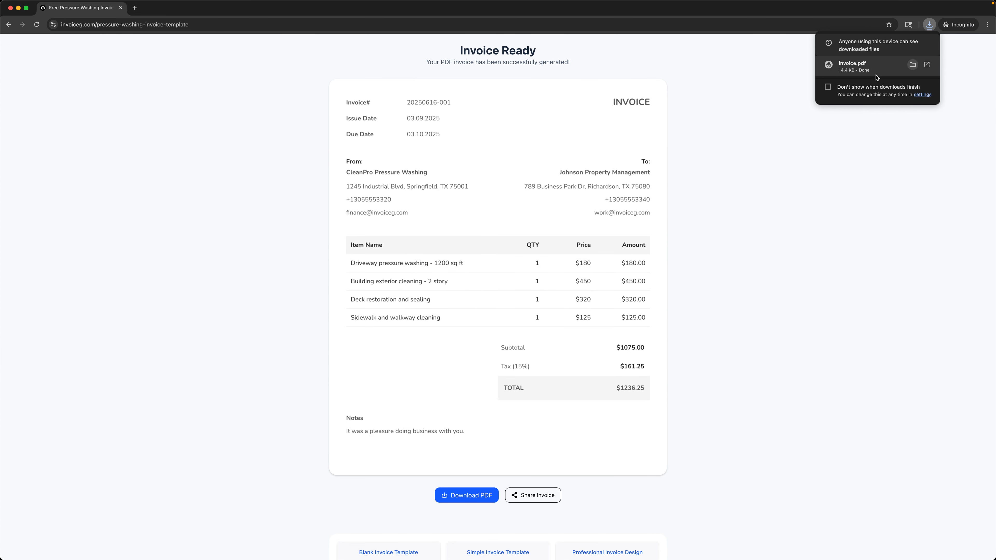
pyautogui.press('space')
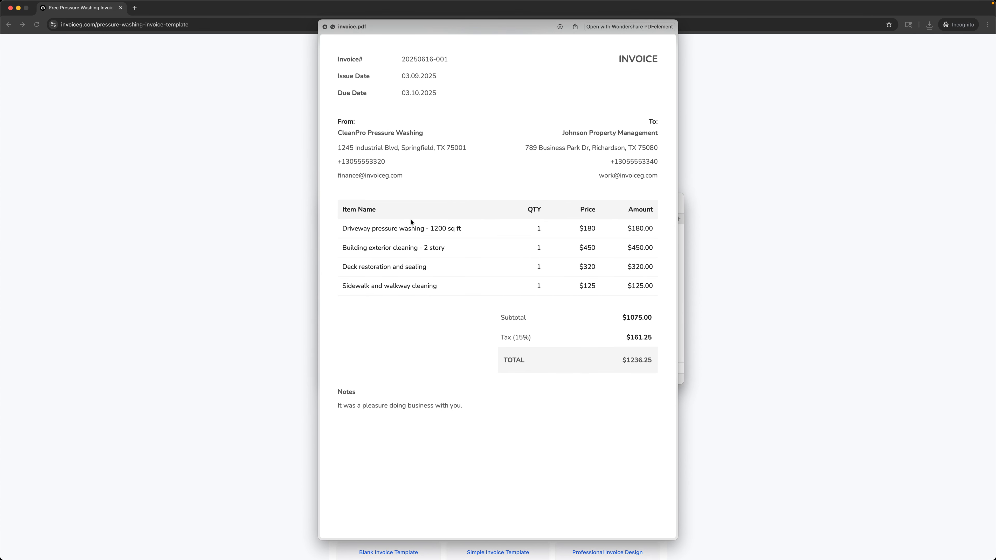